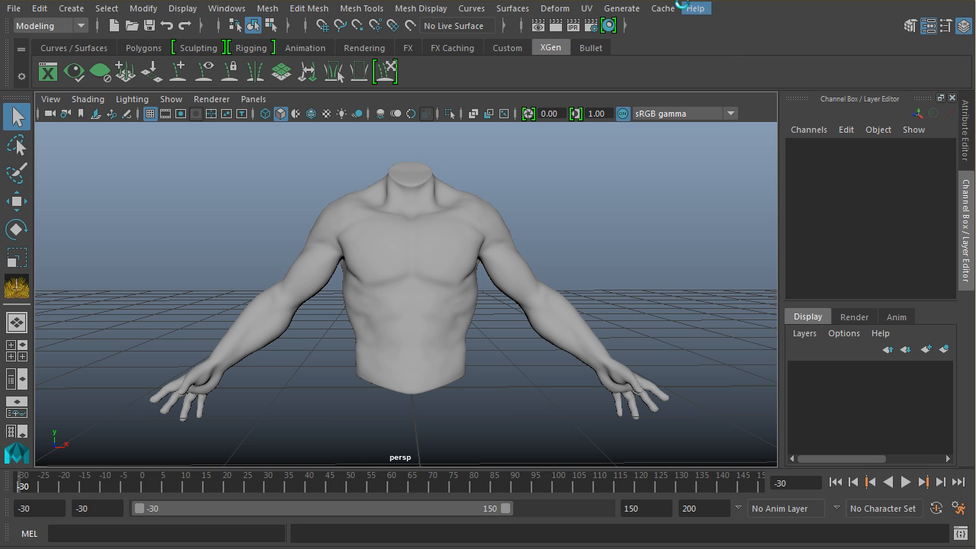
left_click(622, 7)
left_click(620, 6)
left_click(427, 275)
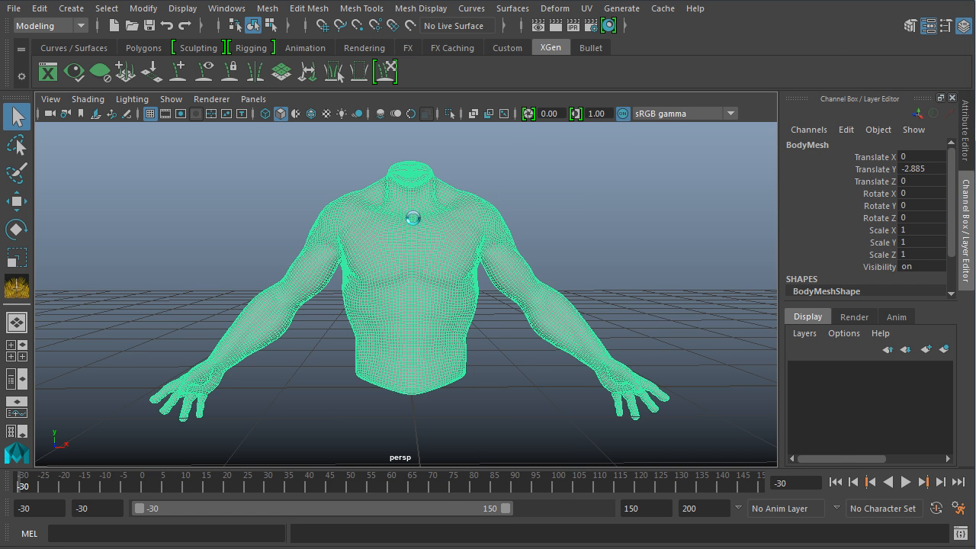
left_click(557, 198)
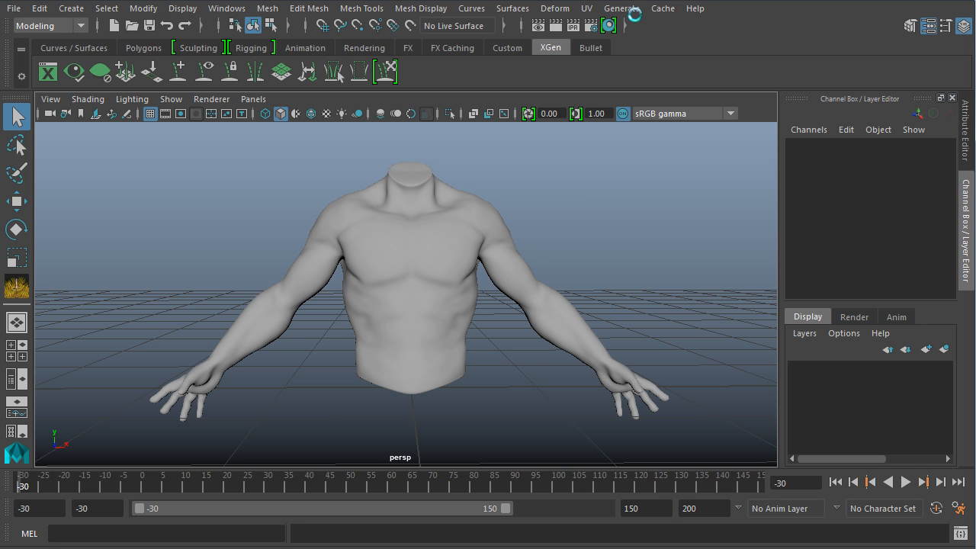
left_click(228, 8)
mouse_move(264, 107)
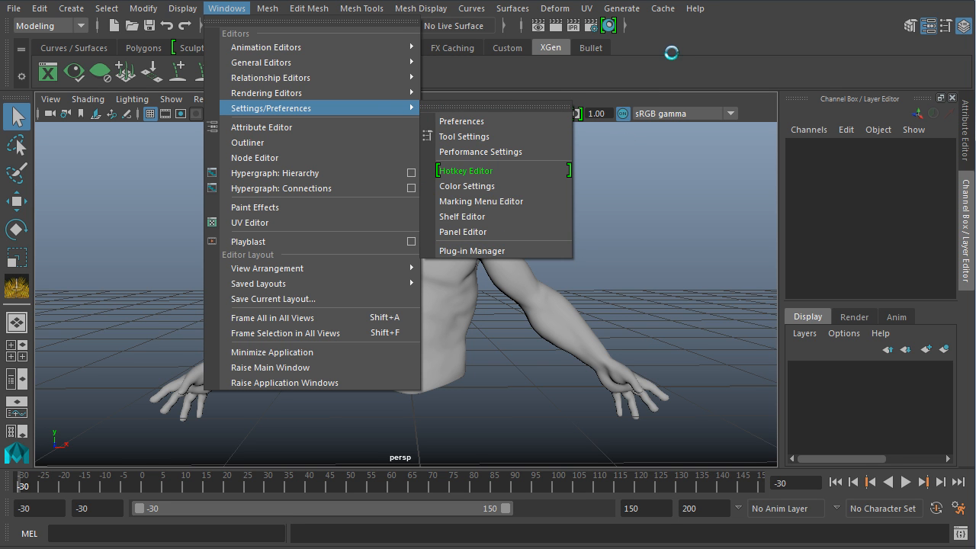
left_click(676, 47)
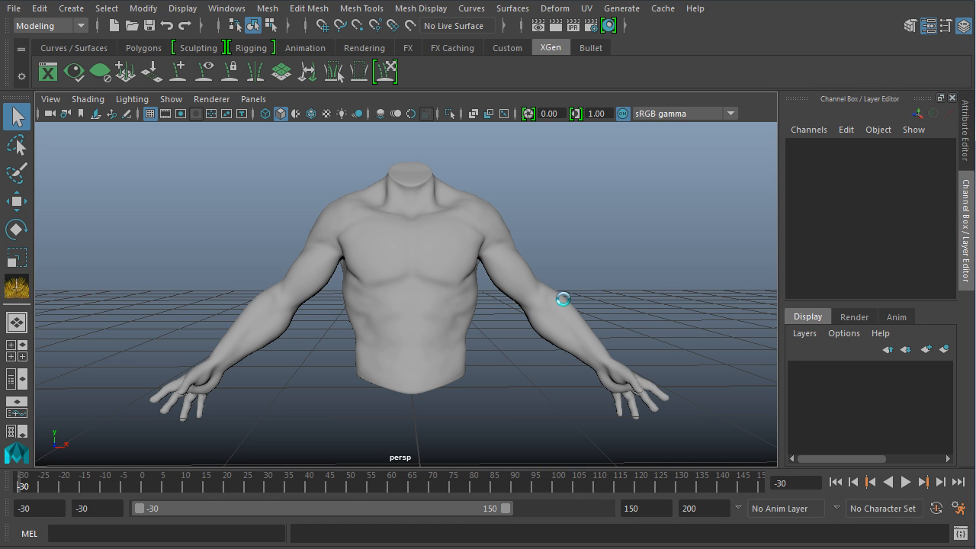
Step: Open the XGen Library, browse the fur and grass presets in the xgen/presets/library path, and close the library
left_click(639, 9)
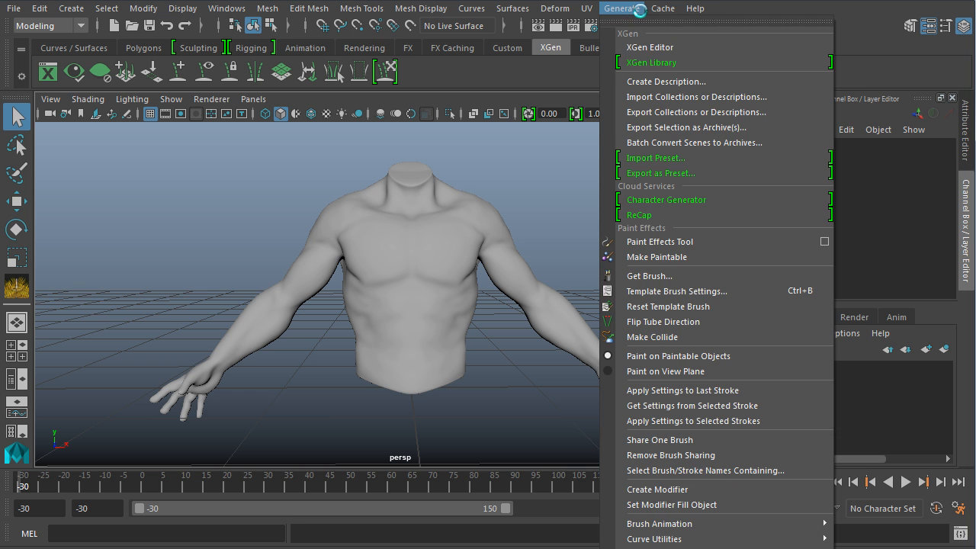
left_click(652, 63)
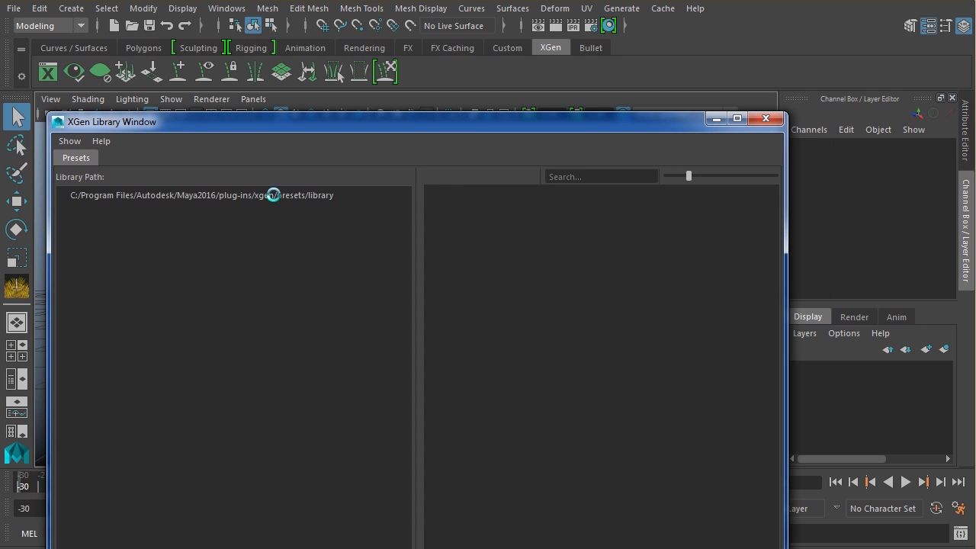
left_click(144, 194)
left_click_drag(366, 121, 330, 92)
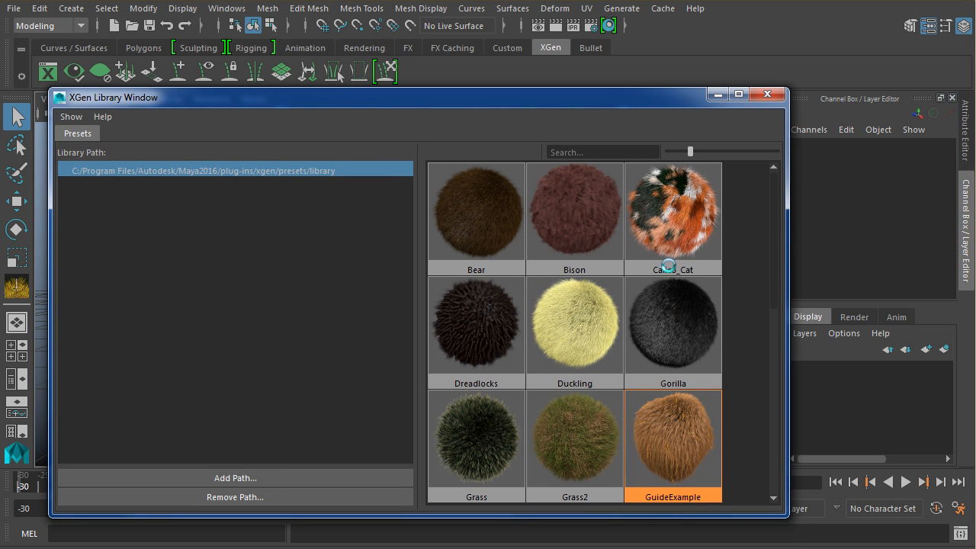
left_click_drag(778, 272, 760, 249)
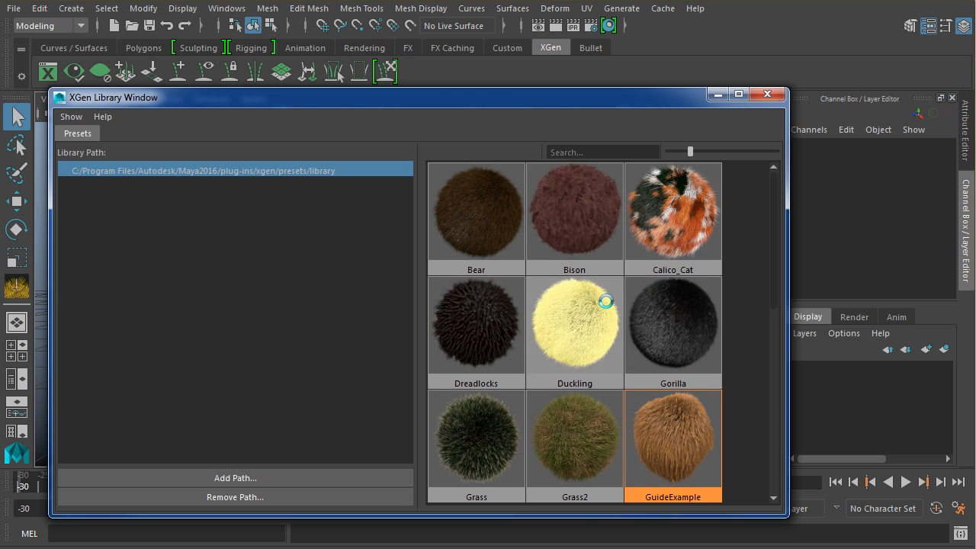
left_click_drag(773, 305, 752, 229)
scroll(770, 275, "down", 1)
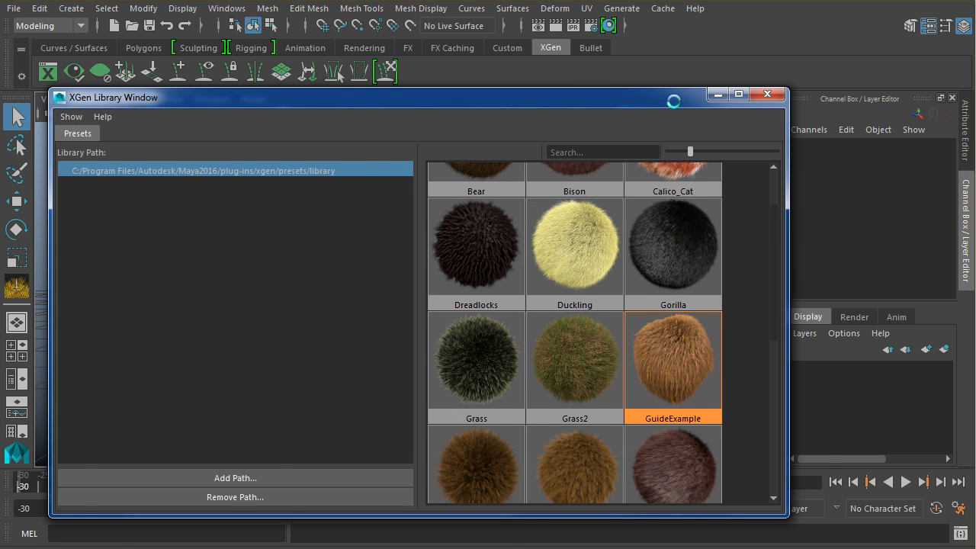
left_click_drag(674, 99, 733, 100)
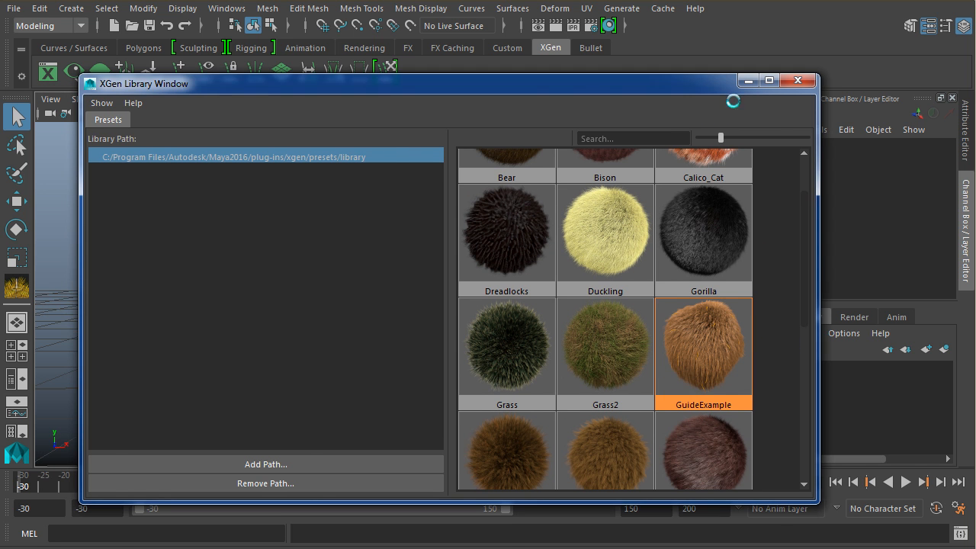
left_click(798, 80)
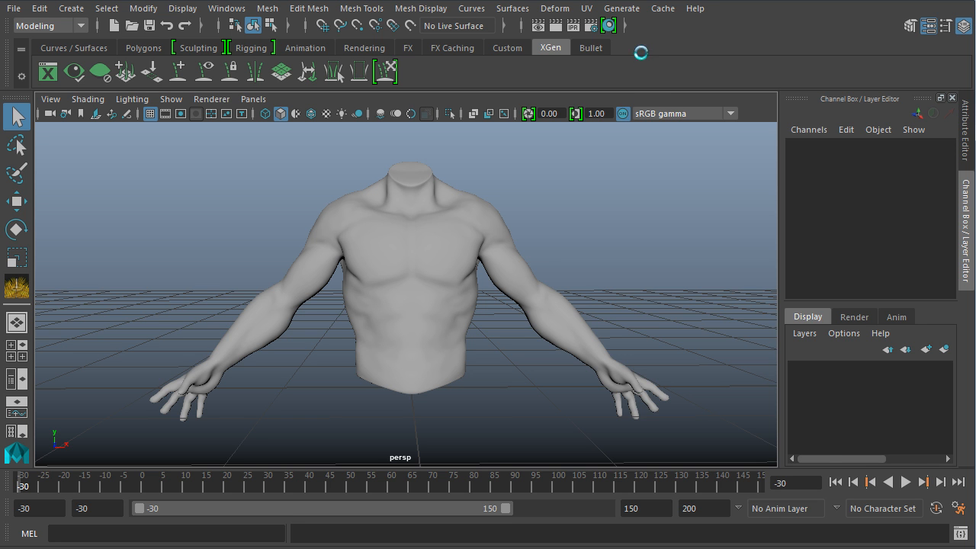
Step: Open the XGen Editor and start a new XGen description on the torso mesh
left_click(630, 8)
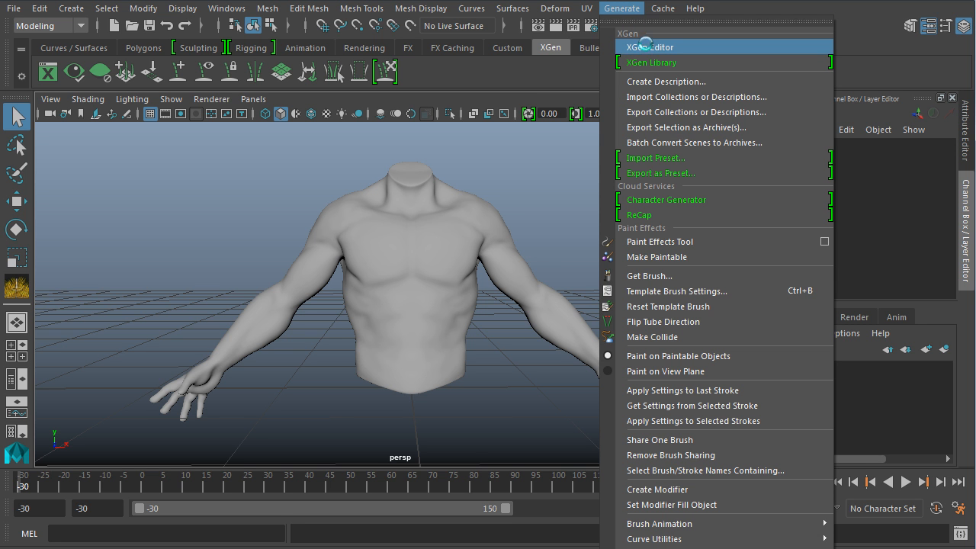
left_click(645, 47)
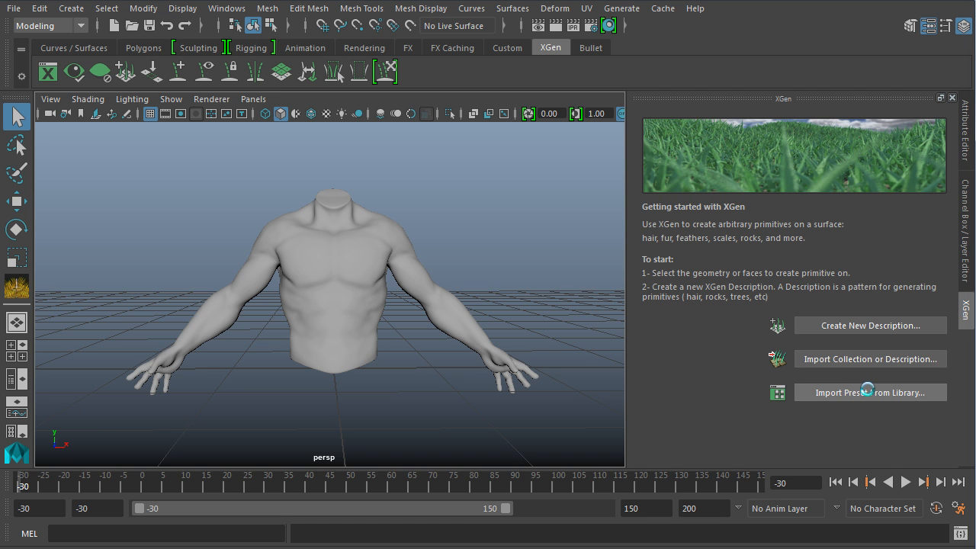
left_click(857, 326)
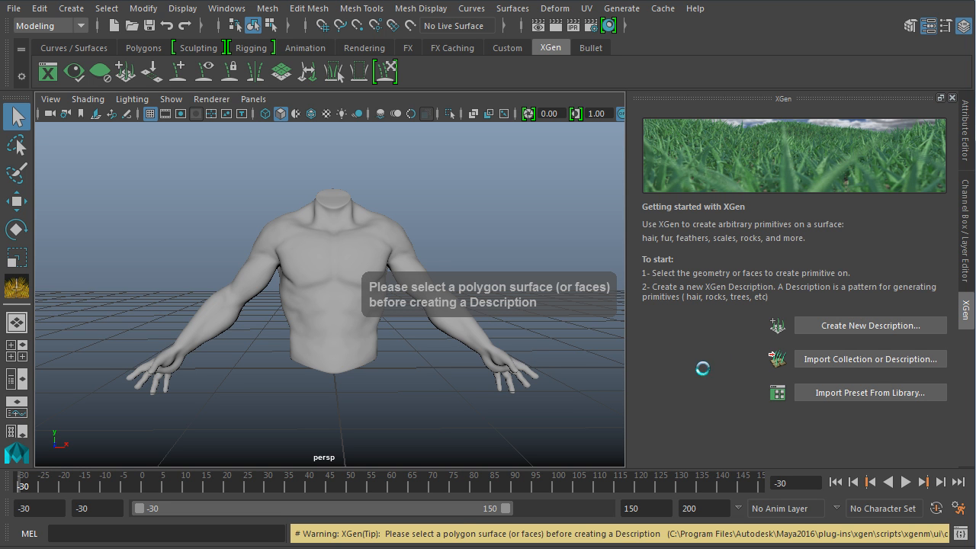
left_click(367, 243)
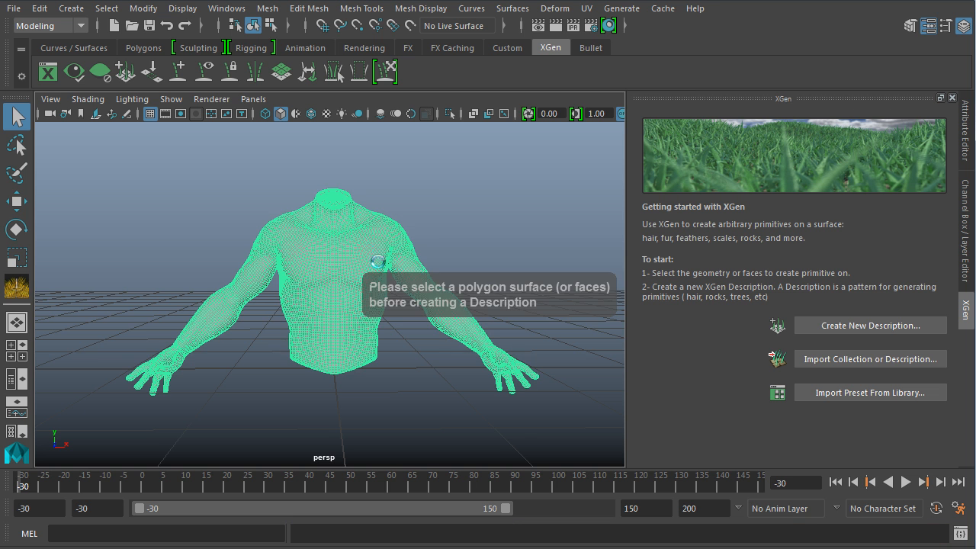
left_click(850, 328)
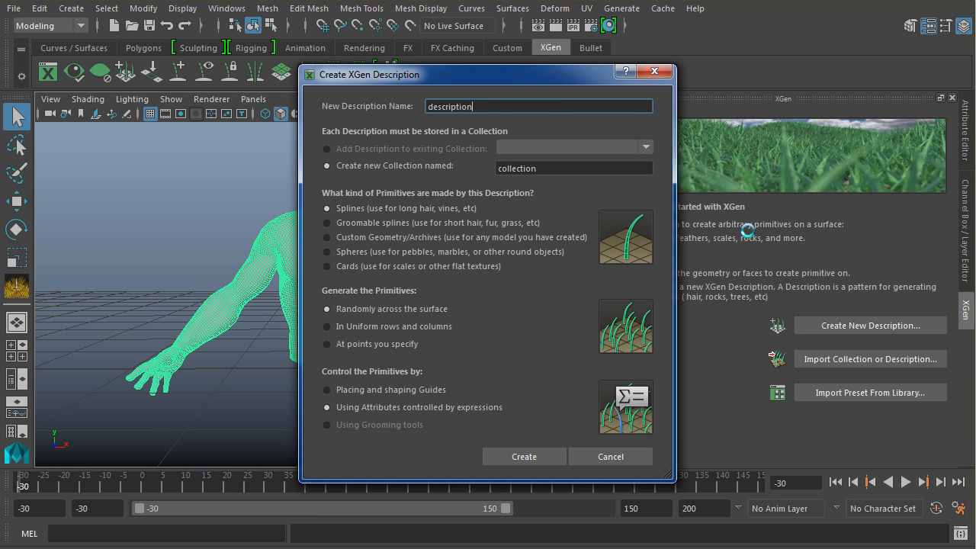
left_click_drag(536, 78, 626, 89)
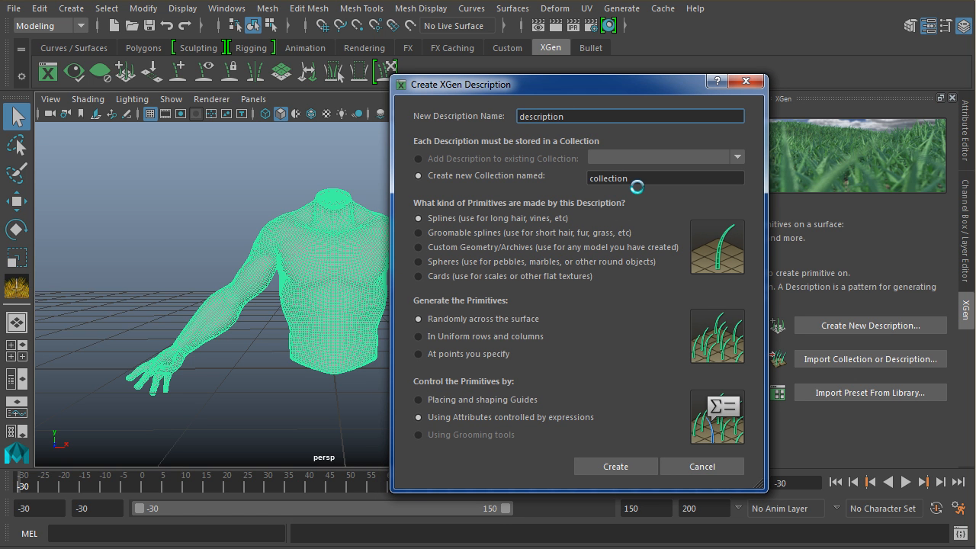
Step: Name the new description BigFoot_Body_Fur and store it in a new collection named BigFoot_Fur
left_click_drag(587, 114, 370, 104)
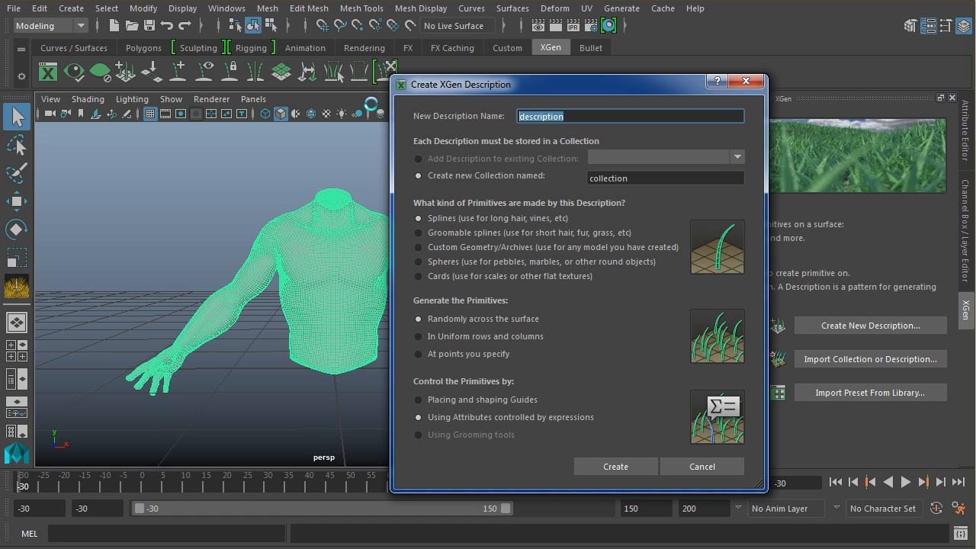
type("BigFoot_Demo_Fur")
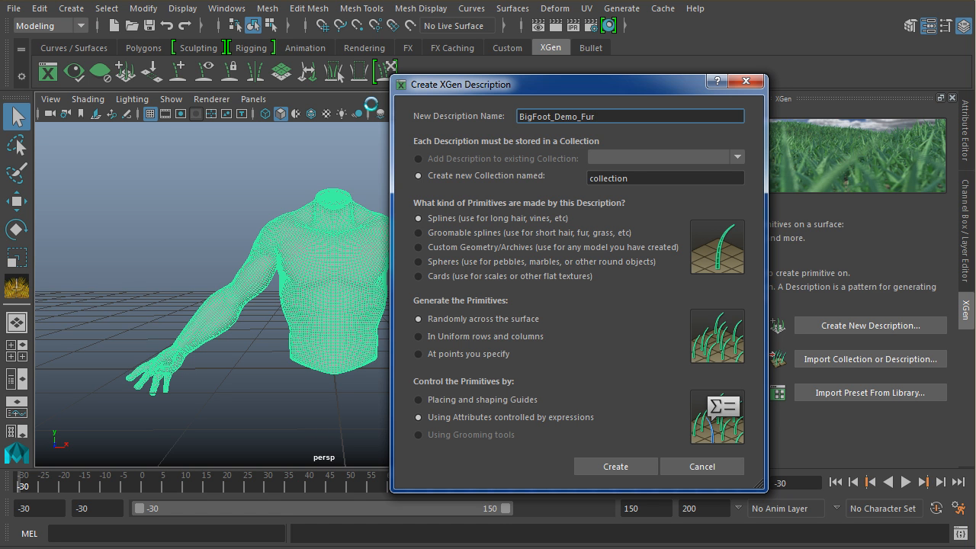
double_click(640, 178)
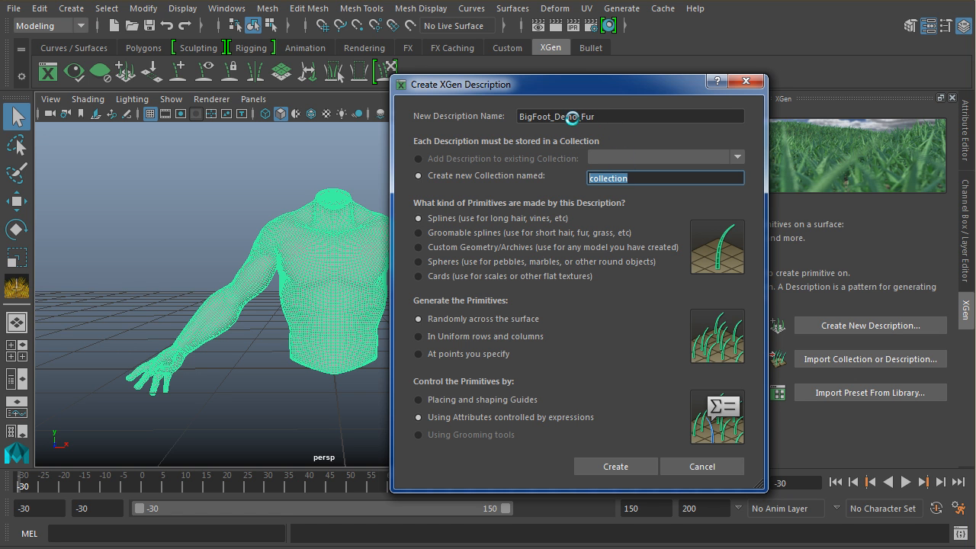
left_click_drag(576, 118, 555, 119)
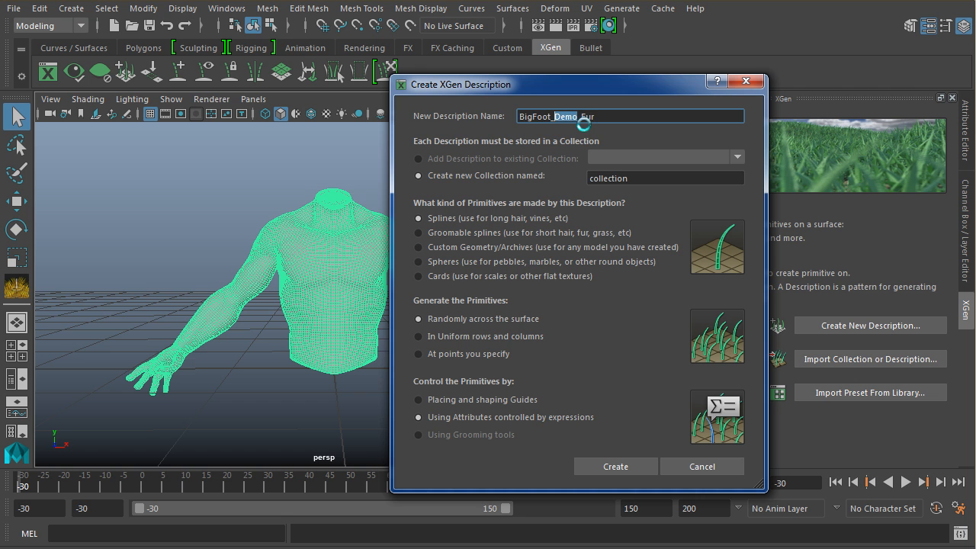
type("Body")
key("Tab")
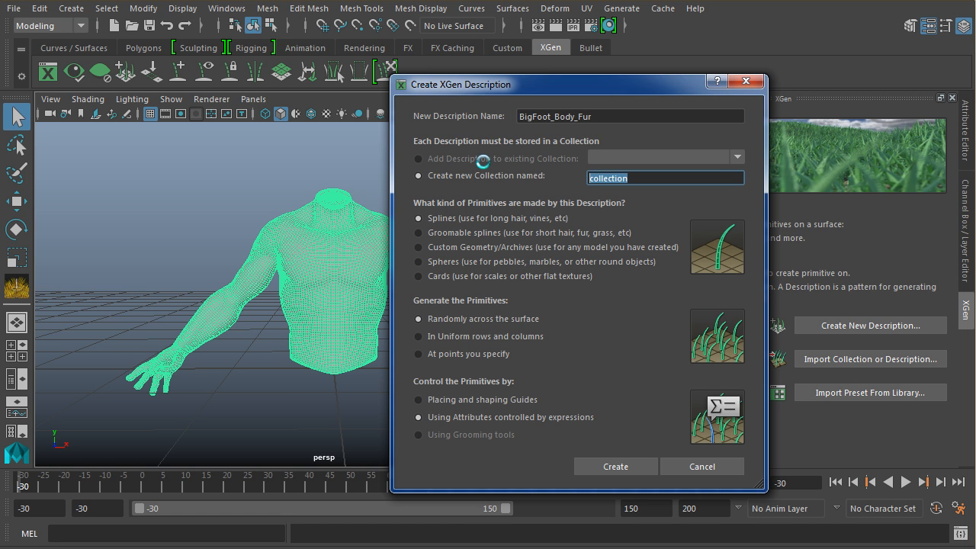
type("BigFoot_Fur")
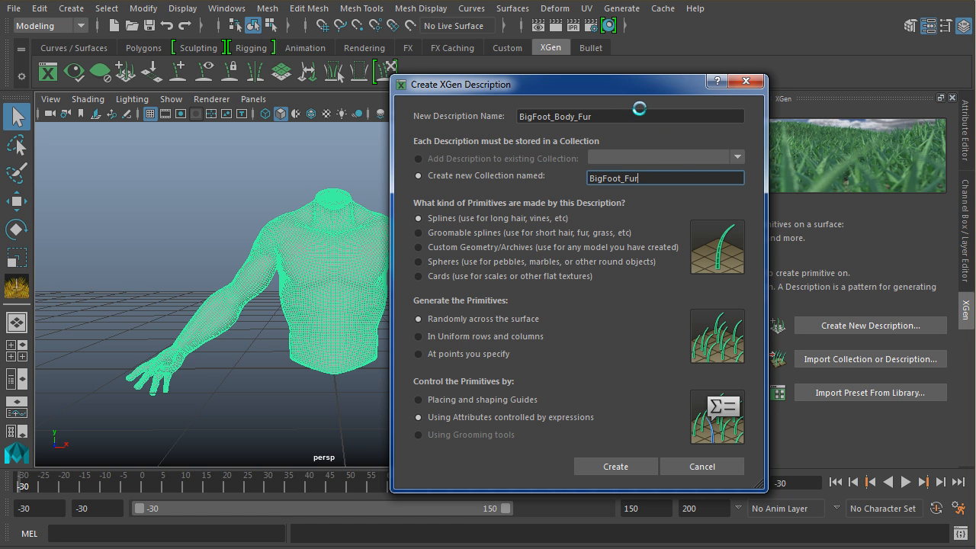
Step: Compare the Splines, Groomable splines, Custom Geometry/Archives, Spheres and Cards primitive types for the new description
left_click_drag(584, 88, 561, 76)
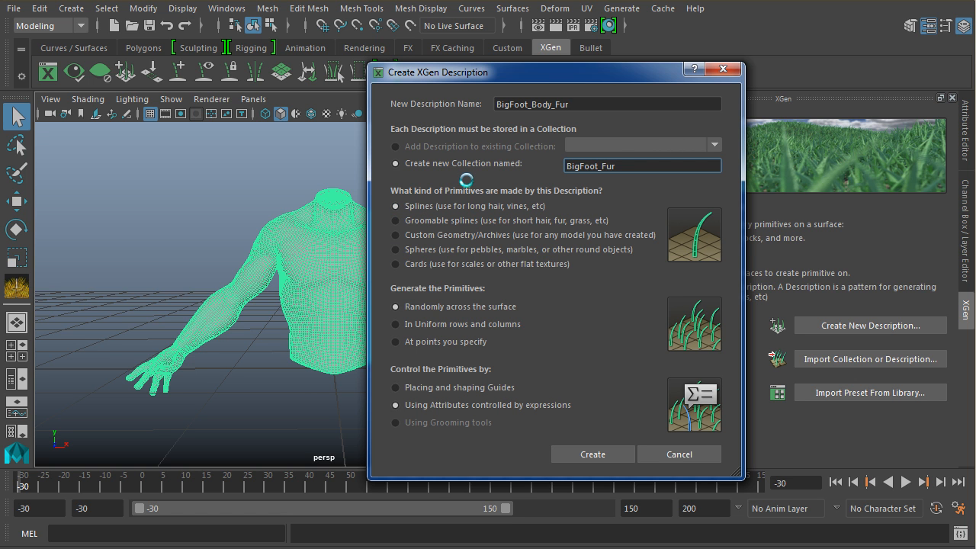
left_click(445, 220)
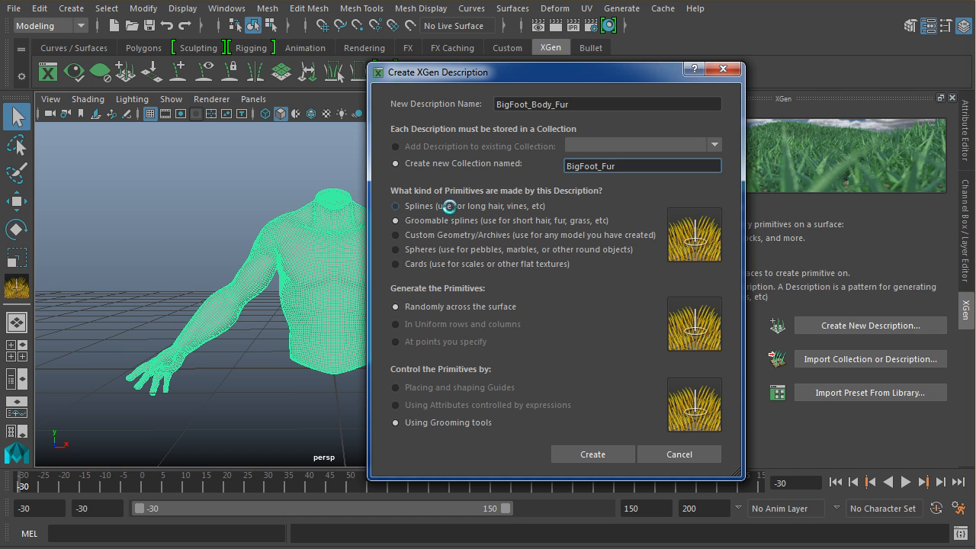
left_click(466, 205)
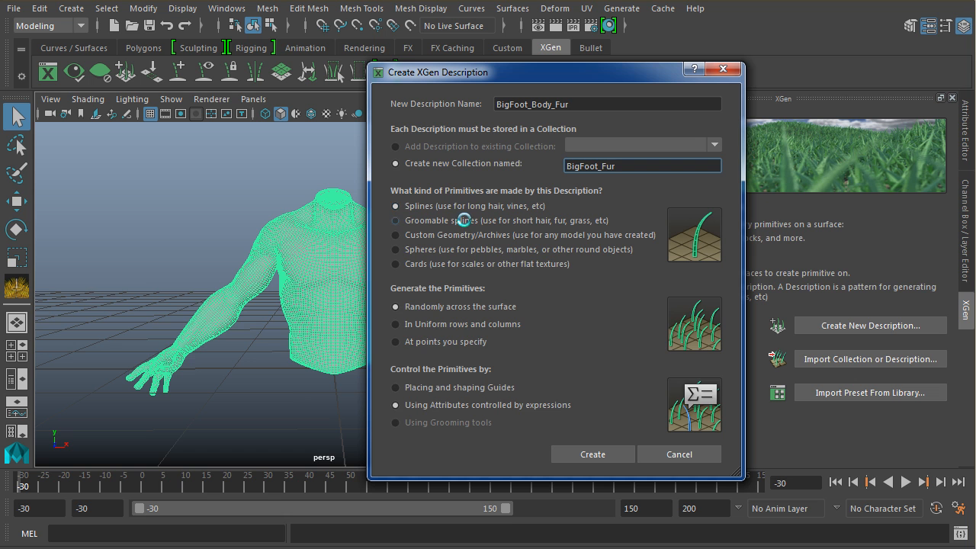
left_click(466, 220)
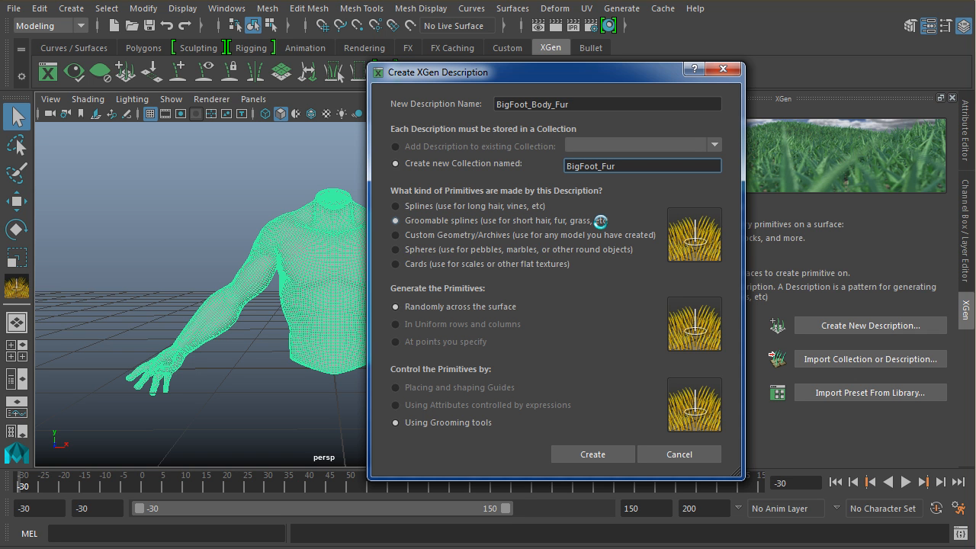
left_click(541, 234)
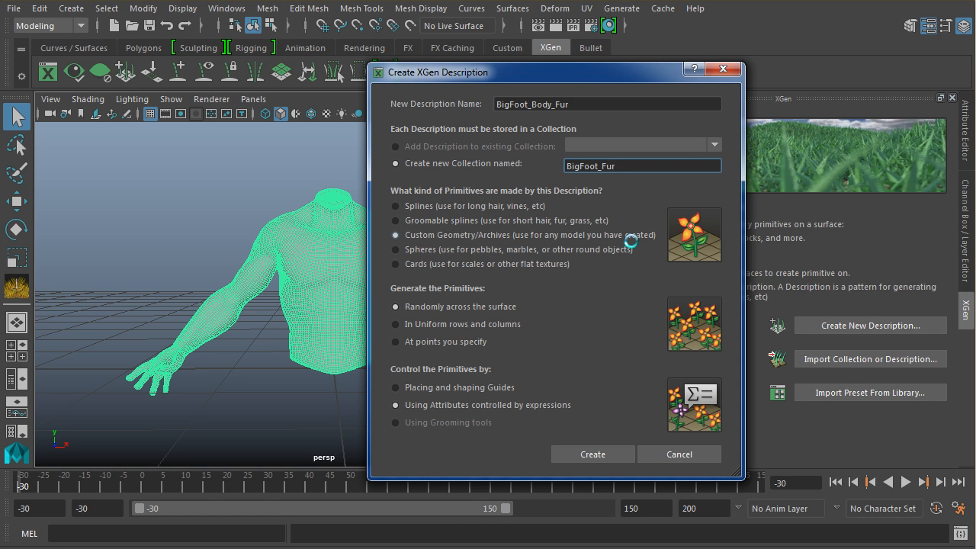
left_click(523, 250)
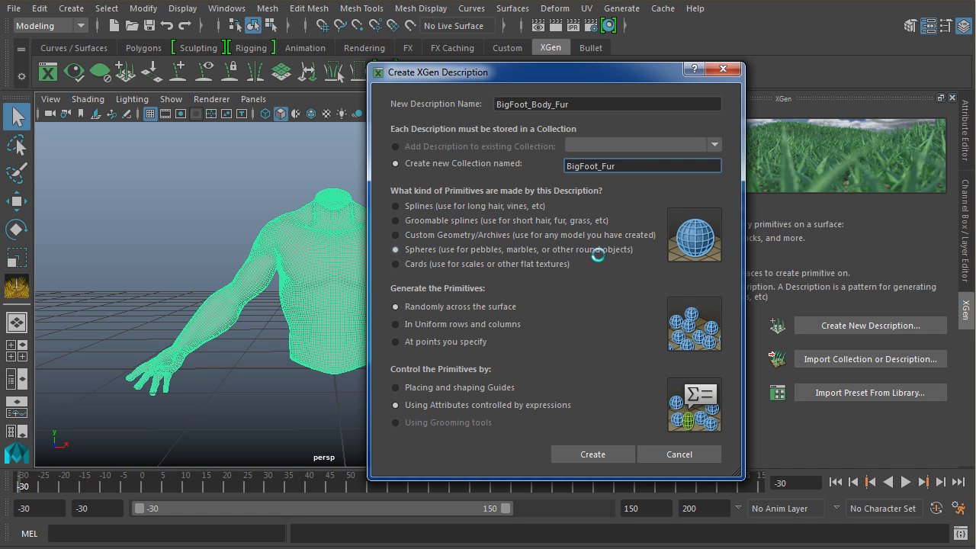
left_click(566, 264)
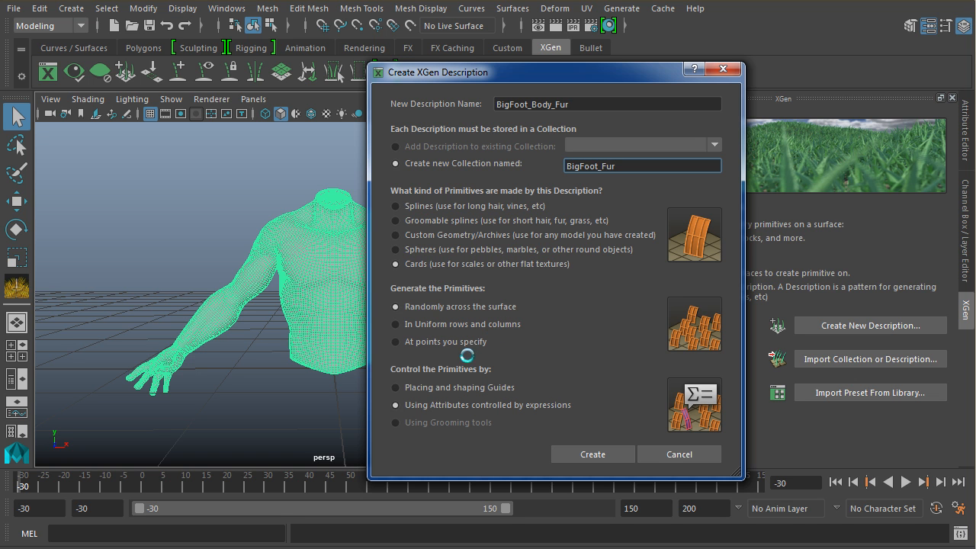
left_click(419, 205)
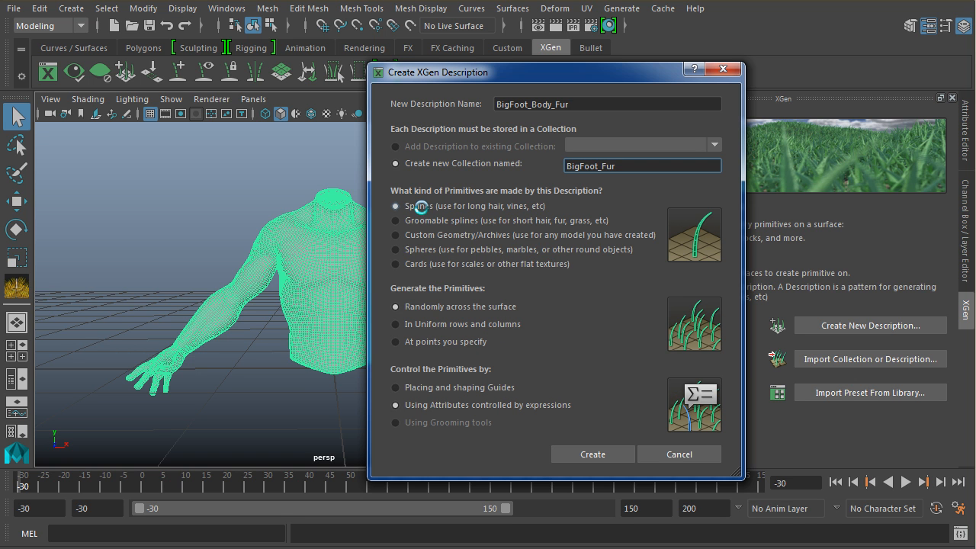
Step: Examine which generation and control methods are available for each primitive type of the description
left_click(433, 234)
left_click(433, 249)
left_click(432, 263)
left_click(435, 221)
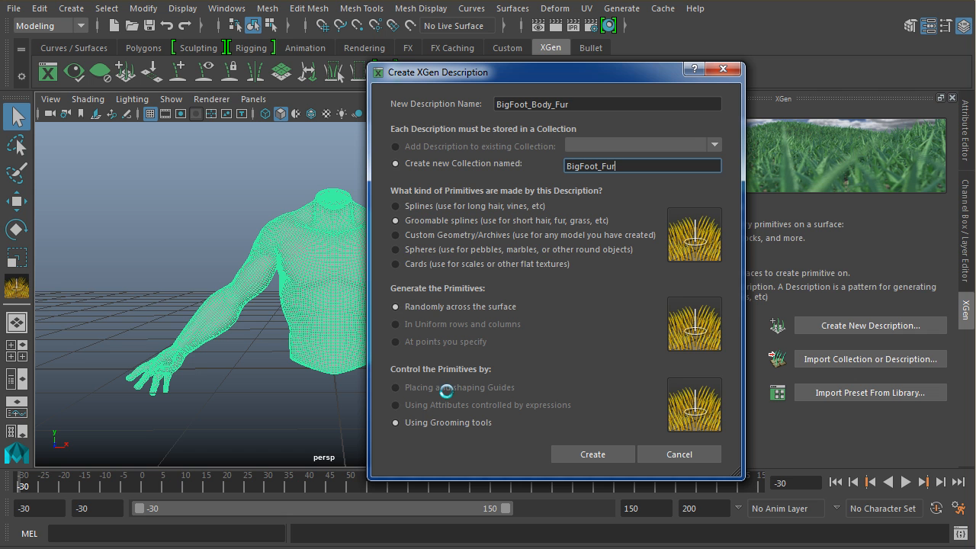
left_click(429, 207)
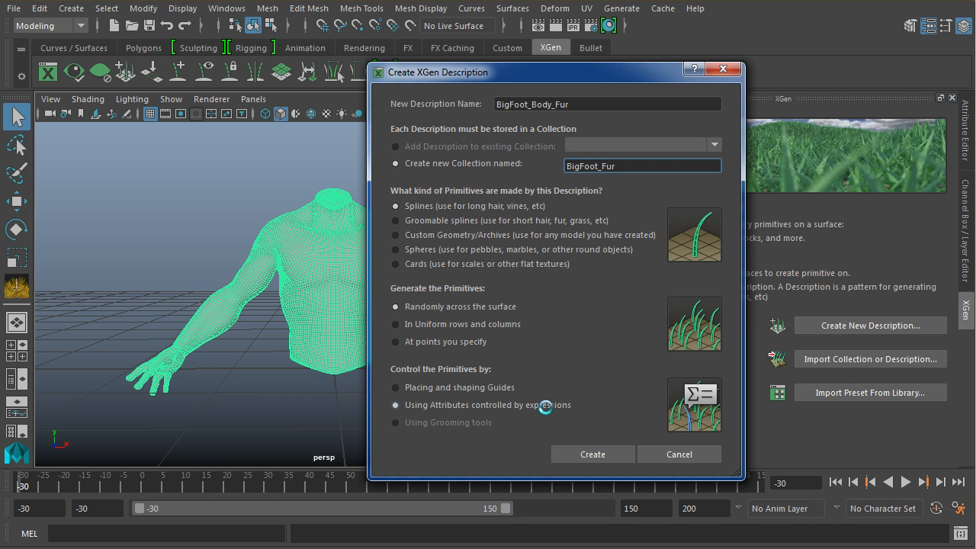
left_click(428, 263)
left_click(421, 249)
left_click(420, 237)
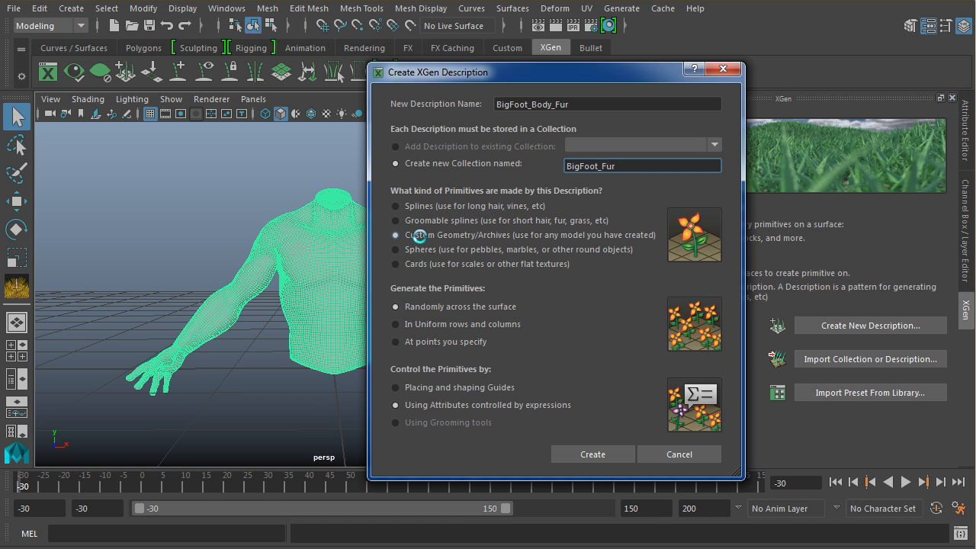
left_click(434, 263)
left_click(432, 249)
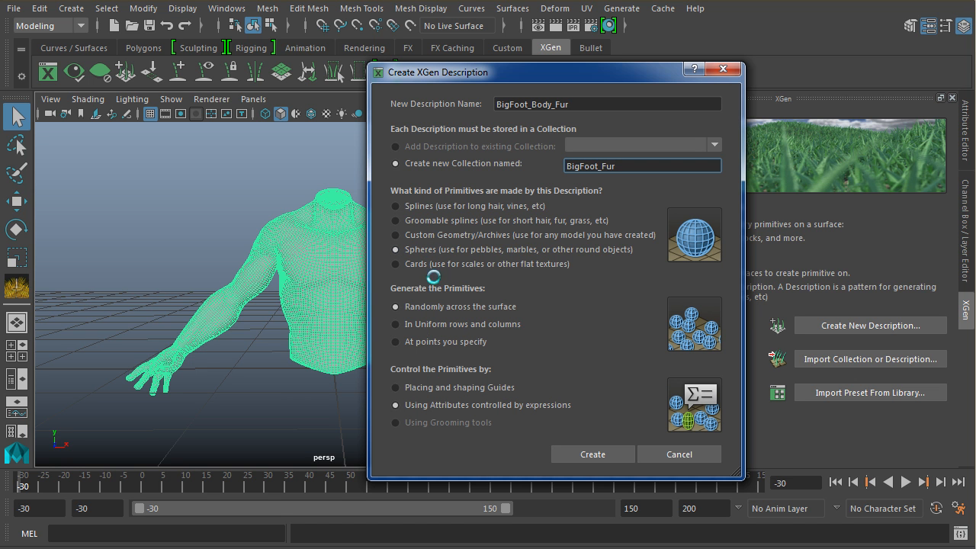
Step: Choose Groomable splines as the primitive type and create the BigFoot_Body_Fur description on the torso mesh
left_click(418, 221)
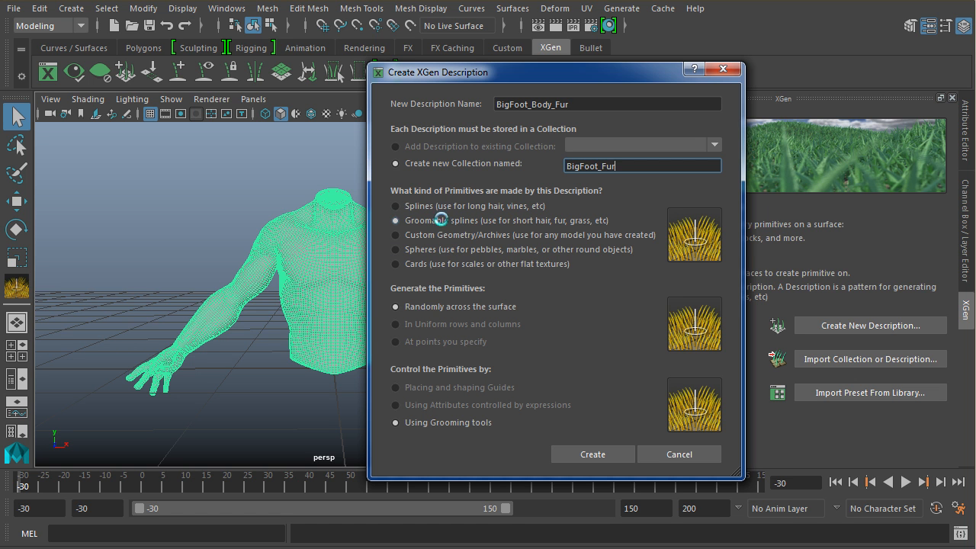
left_click(584, 455)
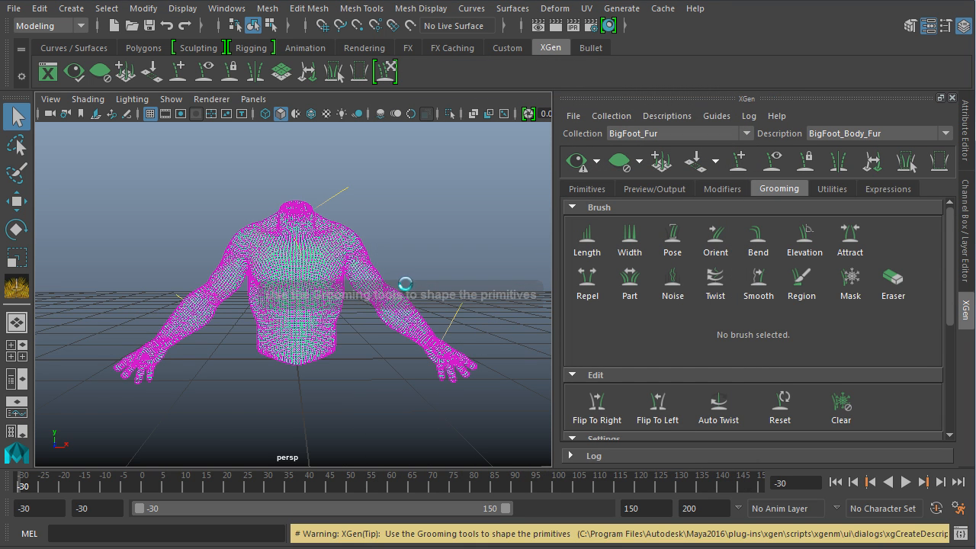
Step: Examine the size and distribution of the generated groom primitives around the torso and arms from several angles
right_click_drag(324, 258, 379, 265, "alt")
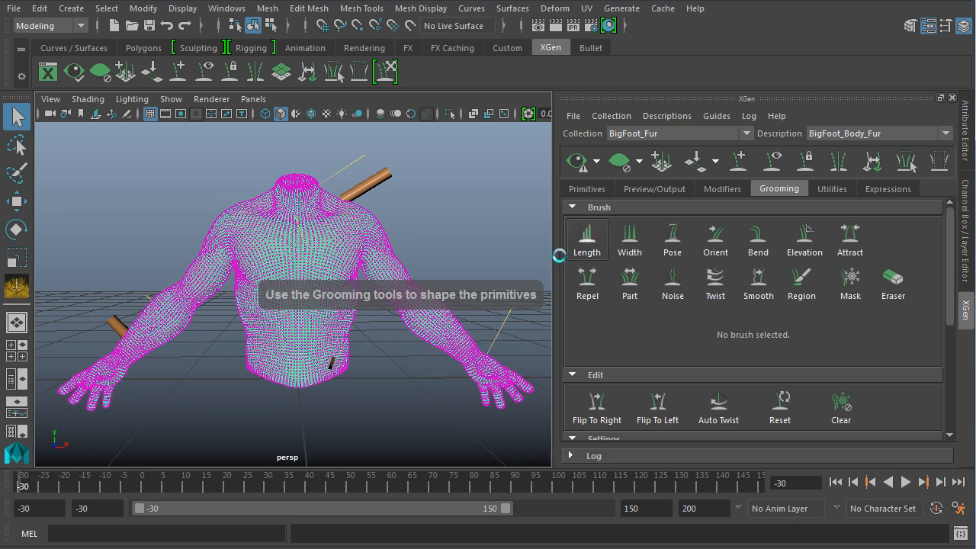
right_click_drag(338, 211, 372, 217, "alt")
left_click_drag(372, 216, 355, 231, "alt")
left_click_drag(354, 180, 361, 264, "alt")
left_click_drag(367, 154, 322, 239, "alt")
middle_click_drag(323, 237, 273, 287, "alt")
left_click_drag(327, 199, 396, 219, "alt")
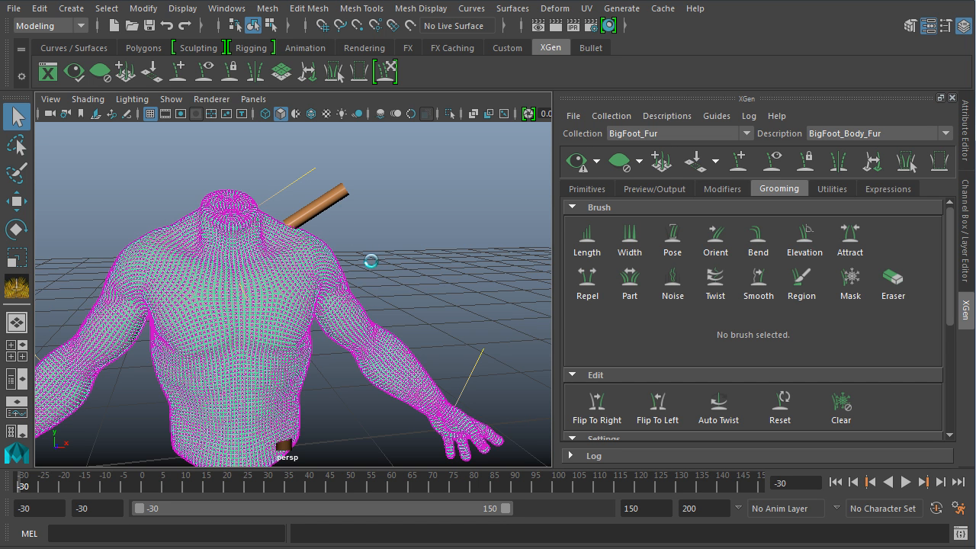
right_click_drag(373, 353, 312, 244, "alt")
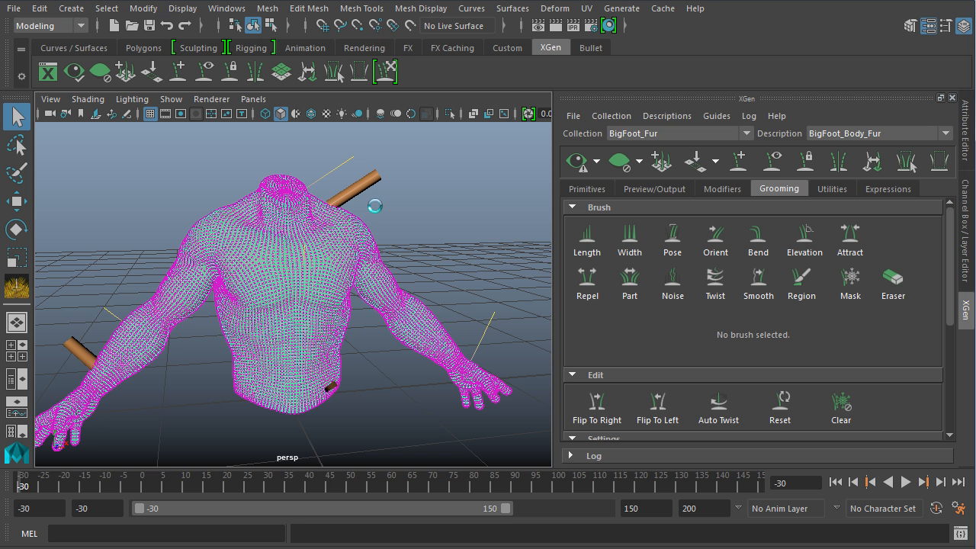
left_click_drag(415, 263, 313, 354, "alt")
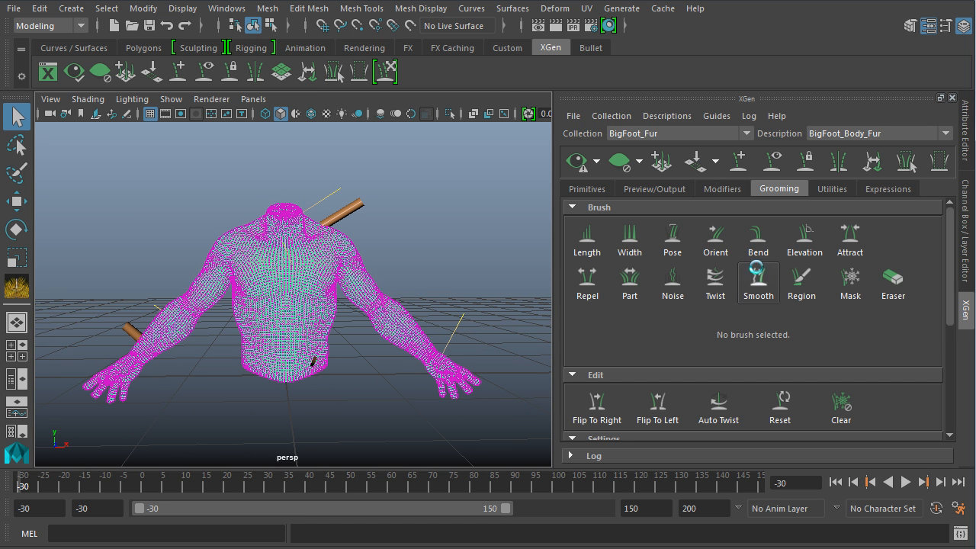
Step: Set the groom density to 500 and shorten the fur length to about 0.09
left_click_drag(949, 252, 956, 340)
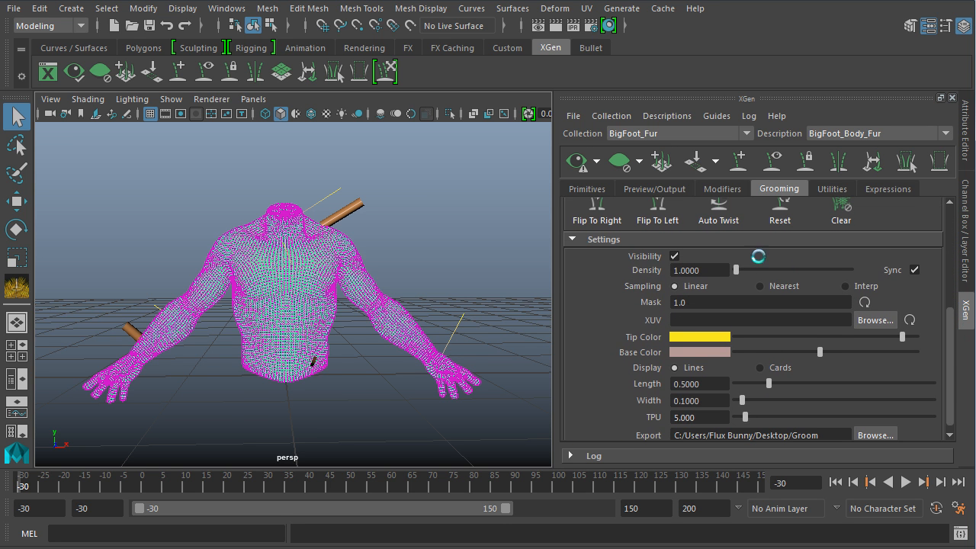
left_click_drag(737, 270, 771, 271)
left_click_drag(791, 272, 859, 272)
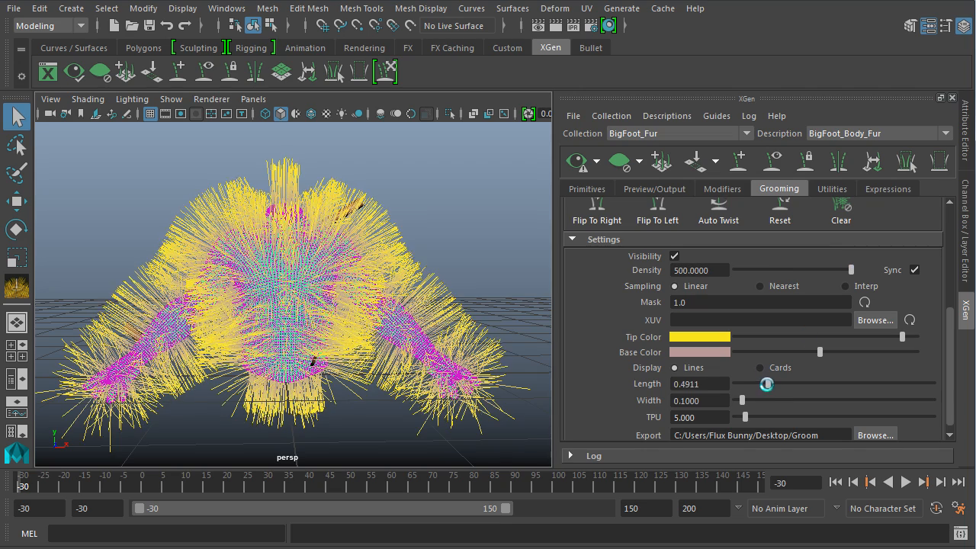
left_click_drag(768, 383, 741, 383)
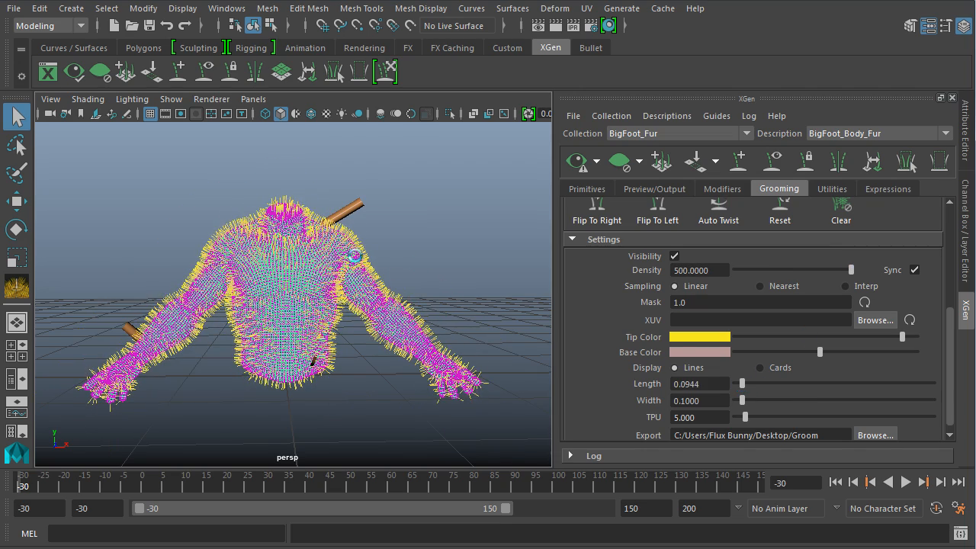
Step: Inspect the dense, shortened fur on the chest, shoulders and arms from close up and from several angles
scroll(458, 272, "up", 6)
left_click_drag(497, 326, 459, 327, "alt")
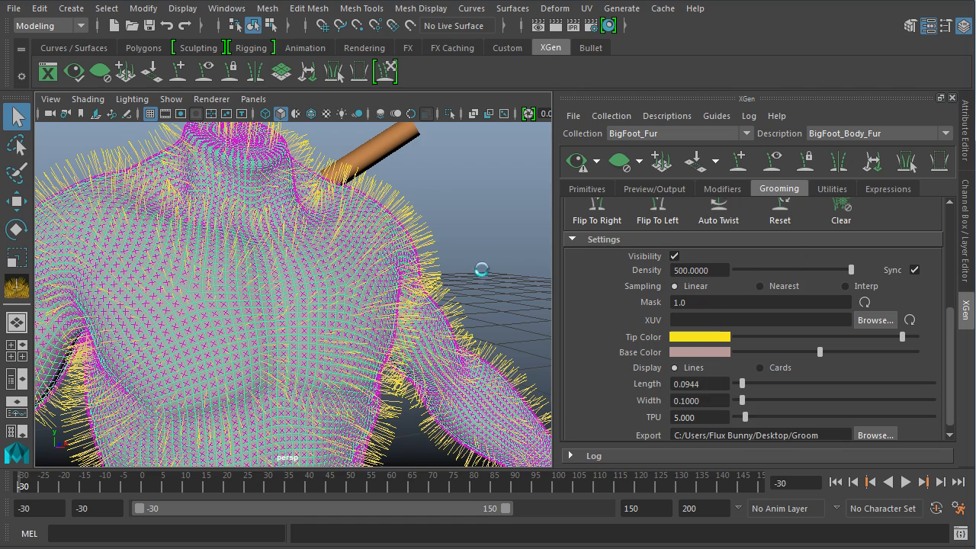
right_click_drag(479, 261, 406, 230, "alt")
left_click_drag(406, 230, 379, 256, "alt")
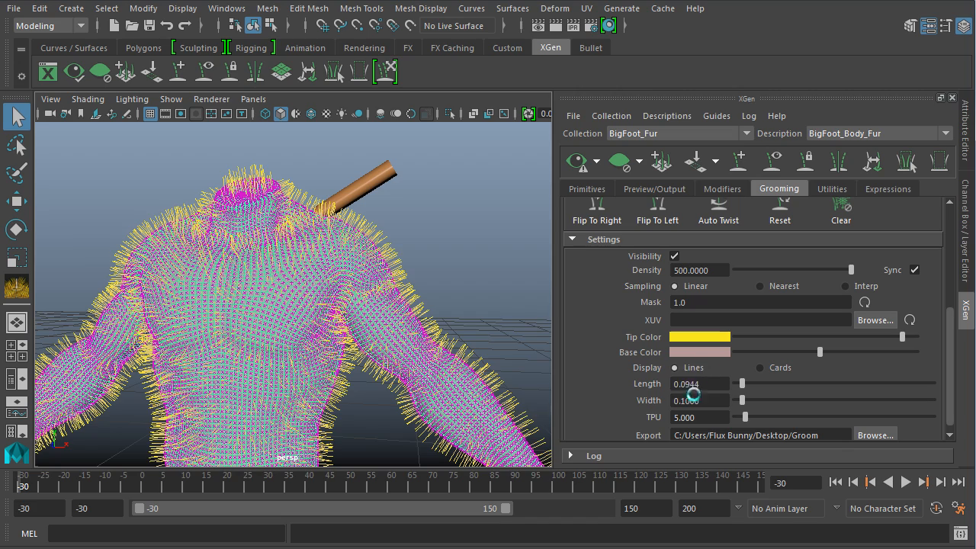
left_click_drag(486, 290, 451, 268, "alt")
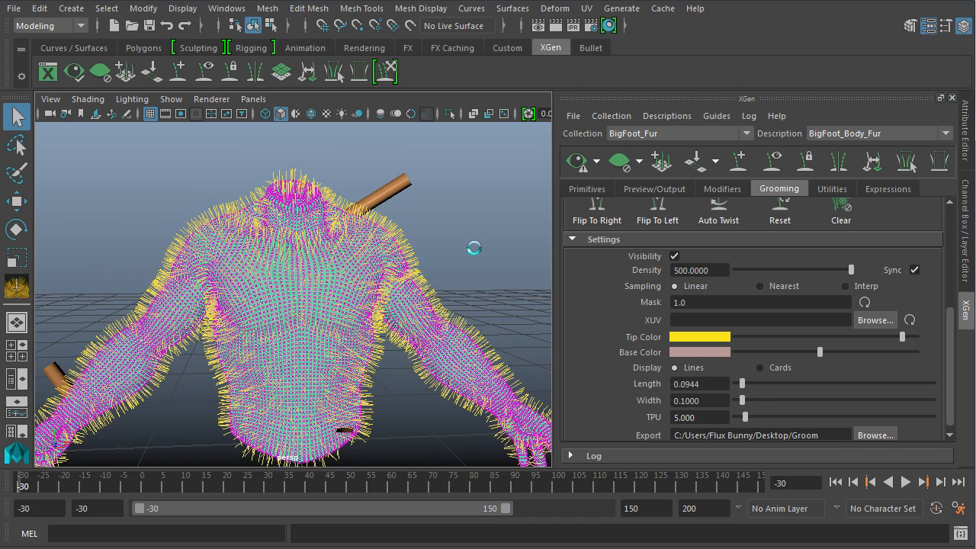
left_click_drag(408, 306, 406, 272, "alt")
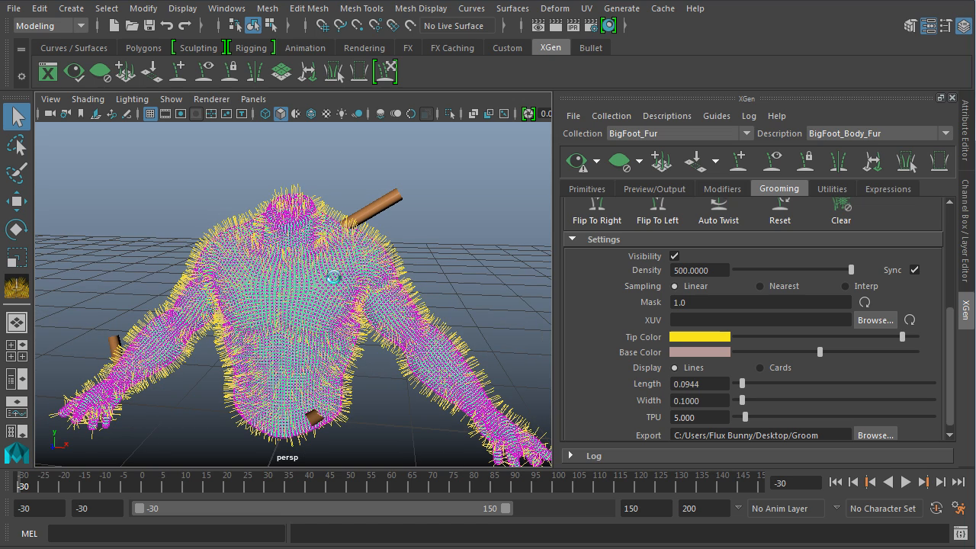
left_click_drag(336, 308, 284, 271, "alt")
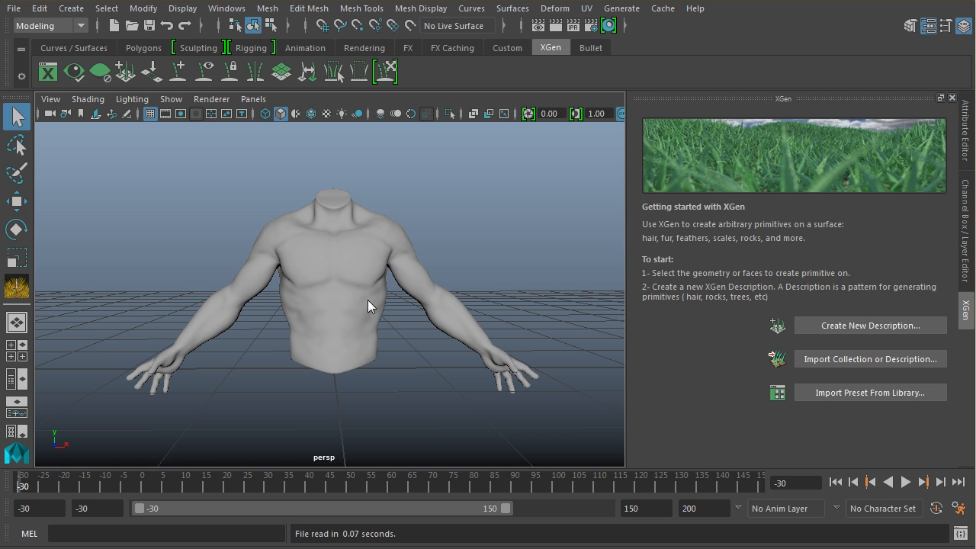
Step: Scale the body mesh to 10 in X, Y and Z
left_click(335, 274)
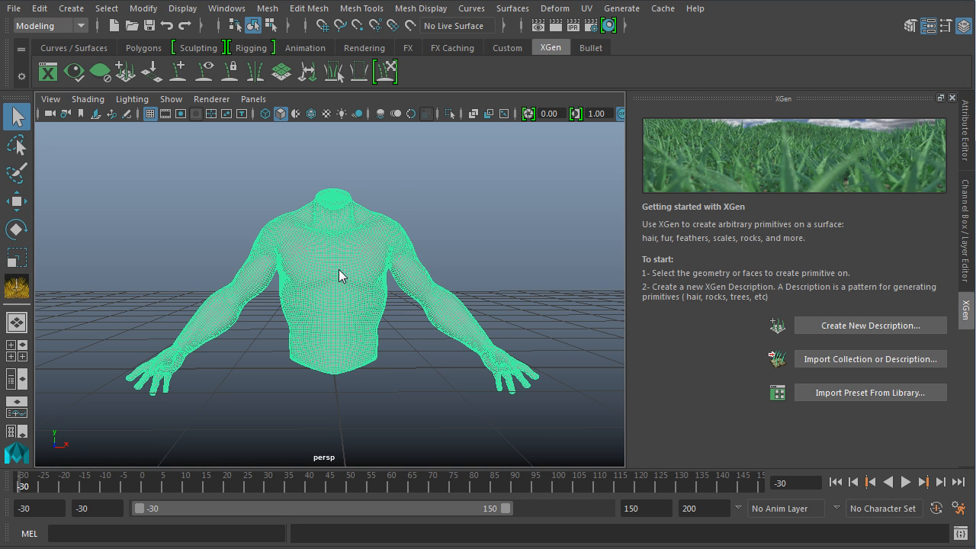
left_click(967, 236)
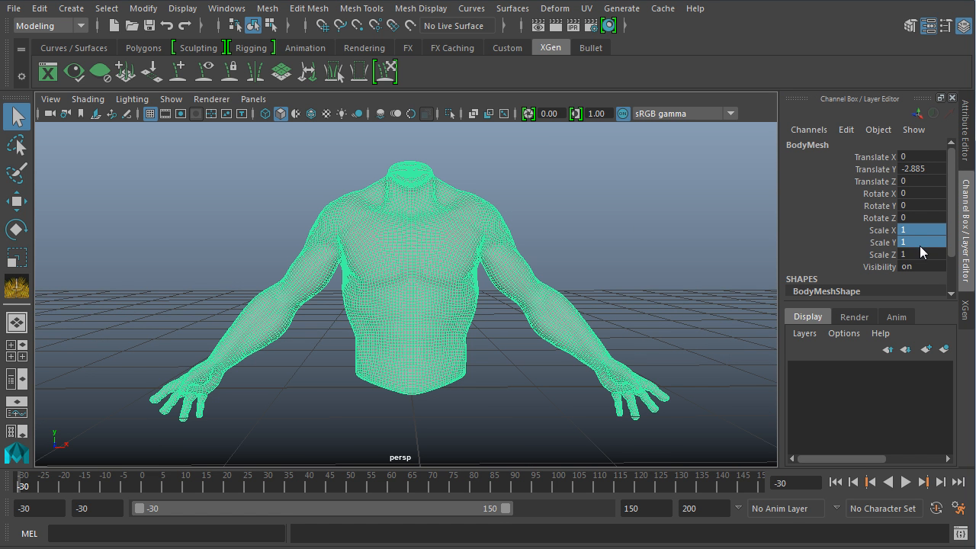
type("0")
key("Return")
scroll(437, 279, "down", 15)
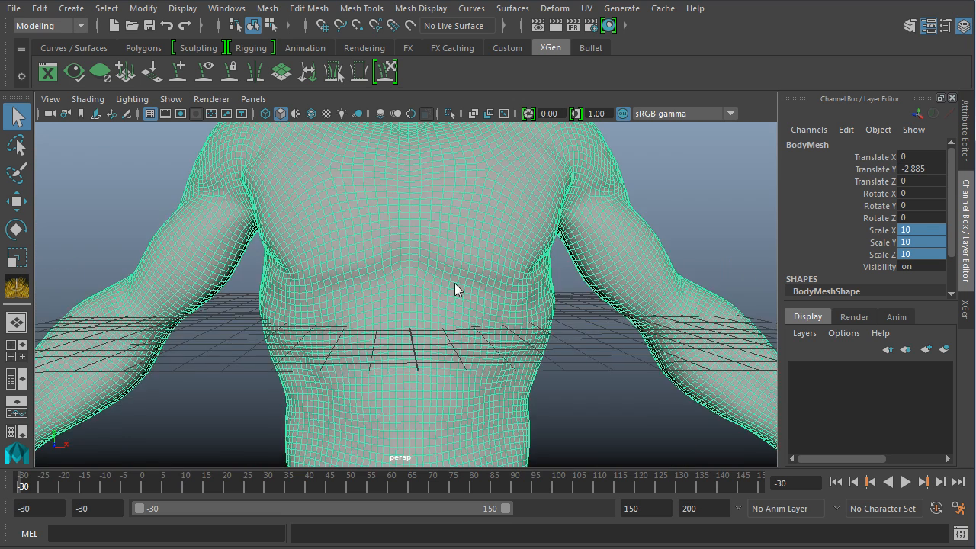
Step: Raise the enlarged body mesh above the grid to a Translate Y of about 6.67
key("w")
left_click_drag(403, 232, 404, 132)
middle_click_drag(430, 195, 427, 225, "alt")
left_click_drag(427, 227, 383, 262, "alt")
Step: Play the body's animation to check the scaled mesh, stop playback and deselect the mesh
key("alt+v")
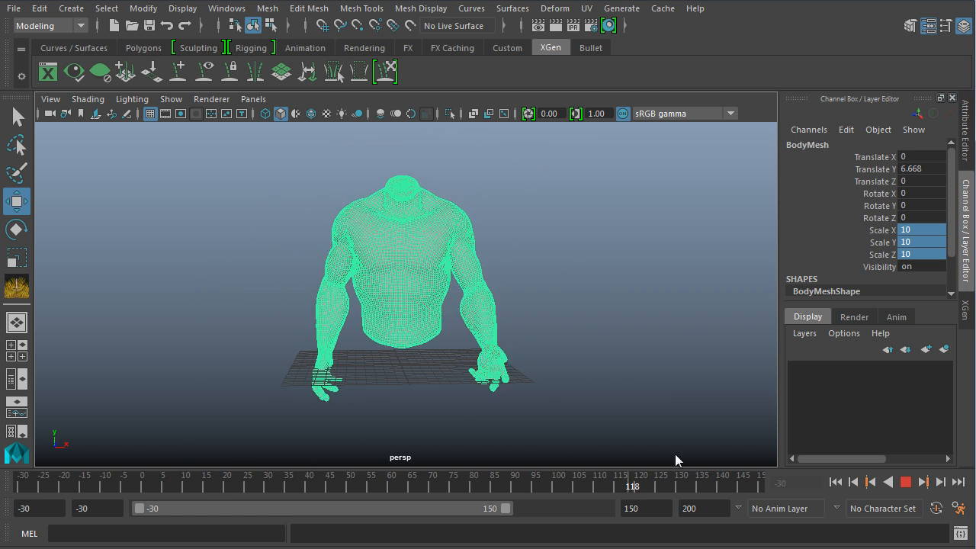
key("alt+v")
left_click(209, 240)
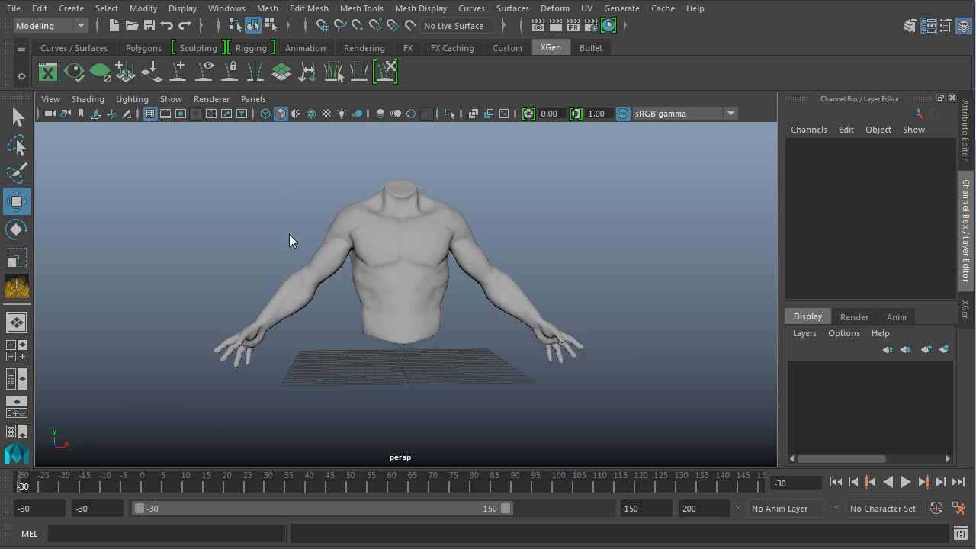
scroll(374, 285, "up", 3)
Step: Start a new XGen description on the enlarged body mesh
left_click(374, 282)
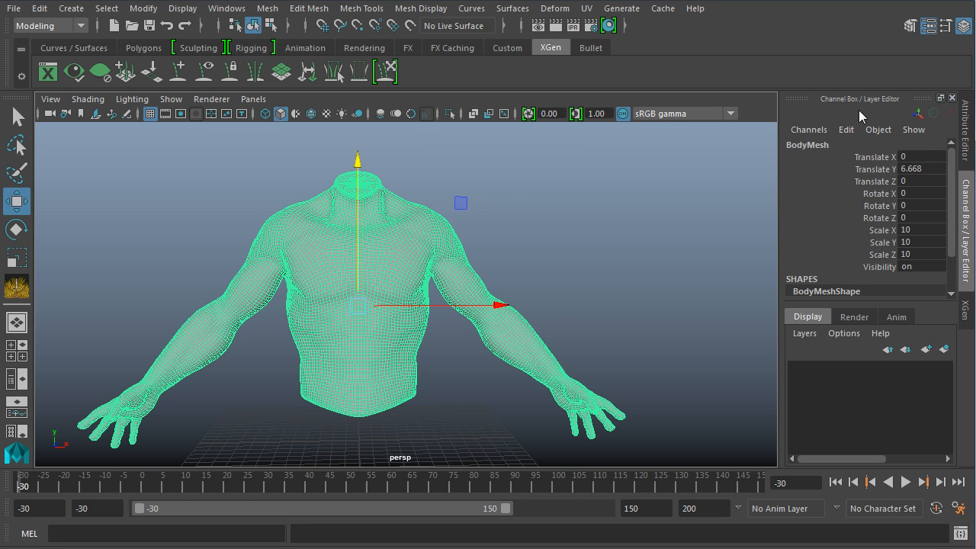
left_click(965, 313)
left_click(875, 325)
Step: Create a Groomable splines description named BigFoot_Body_Fur in a new collection named BigFoot_Fur_Col
left_click_drag(471, 106, 319, 106)
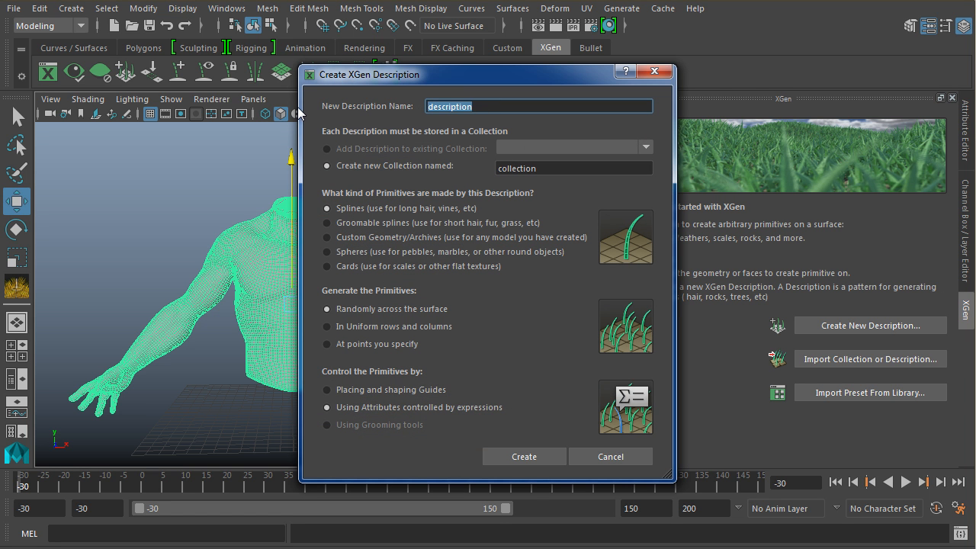
type("BigFoot_Body_f")
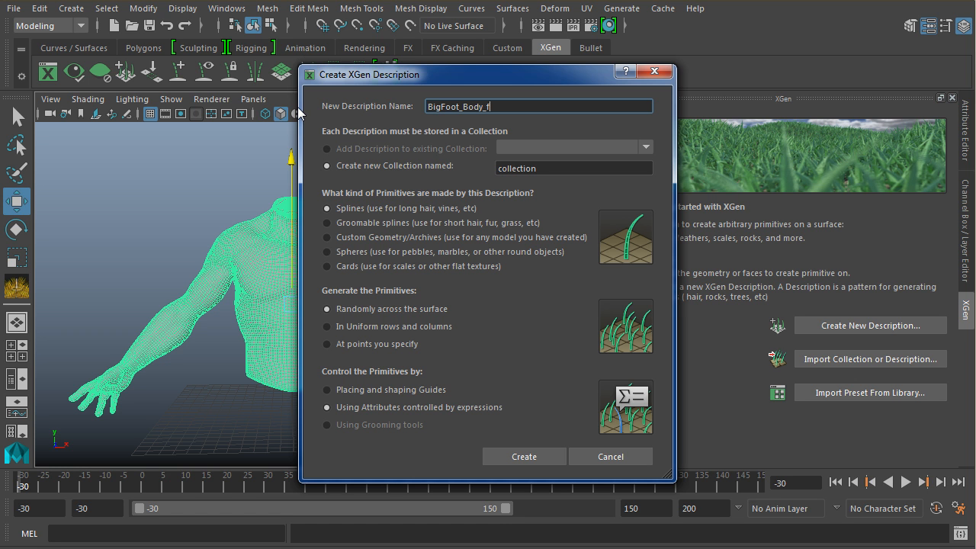
type("ur")
key("BackSpace")
key("BackSpace")
key("BackSpace")
type("Fur")
key("Tab")
type("Bi")
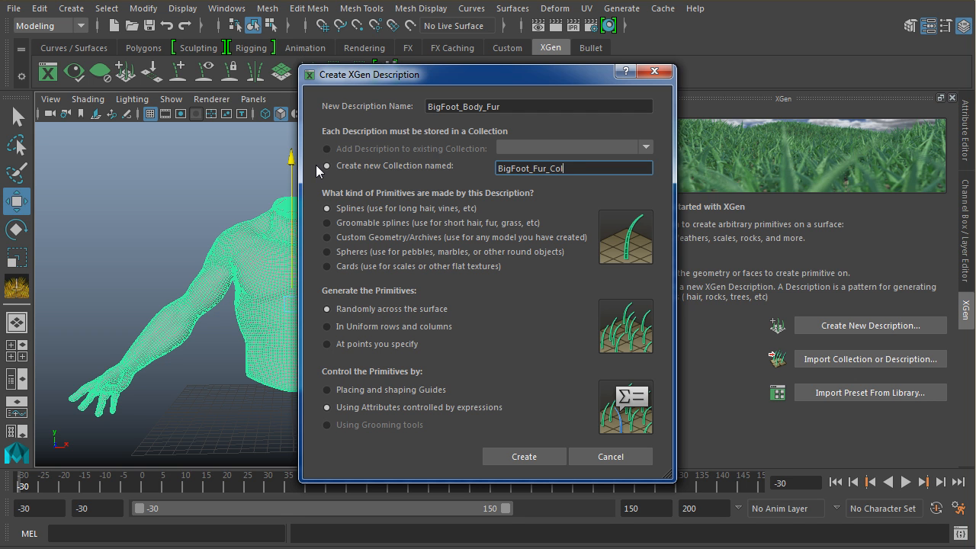
left_click(341, 220)
left_click(525, 456)
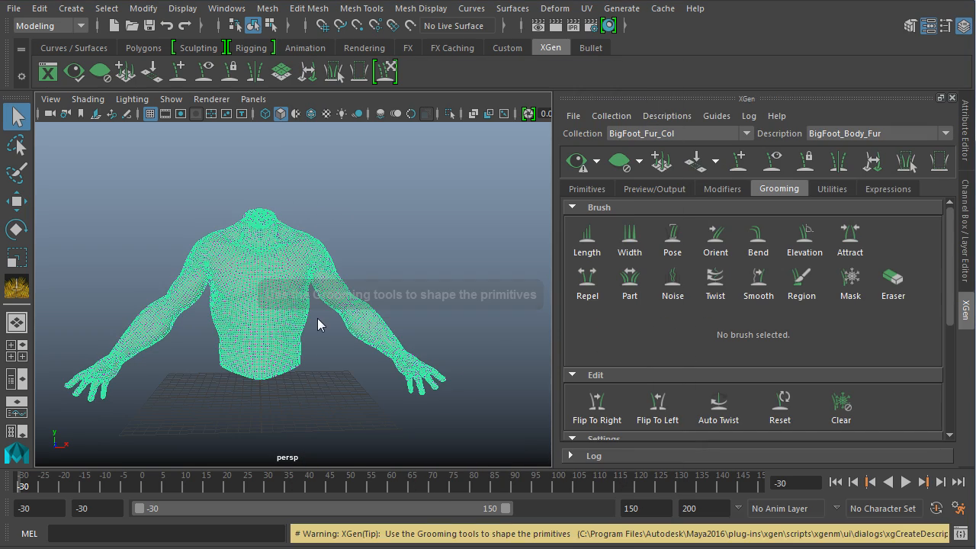
Step: Examine the groom primitives on the enlarged mesh's chest and arms up close
right_click_drag(226, 211, 364, 245, "alt")
middle_click_drag(364, 244, 389, 274, "alt")
scroll(392, 276, "up", 2)
mouse_move(194, 231)
left_mouse_down("alt")
mouse_move(359, 239)
mouse_move(188, 235)
left_mouse_up("alt")
left_click_drag(284, 270, 311, 297, "alt")
right_click_drag(311, 297, 380, 348, "alt")
middle_click_drag(380, 347, 324, 270, "alt")
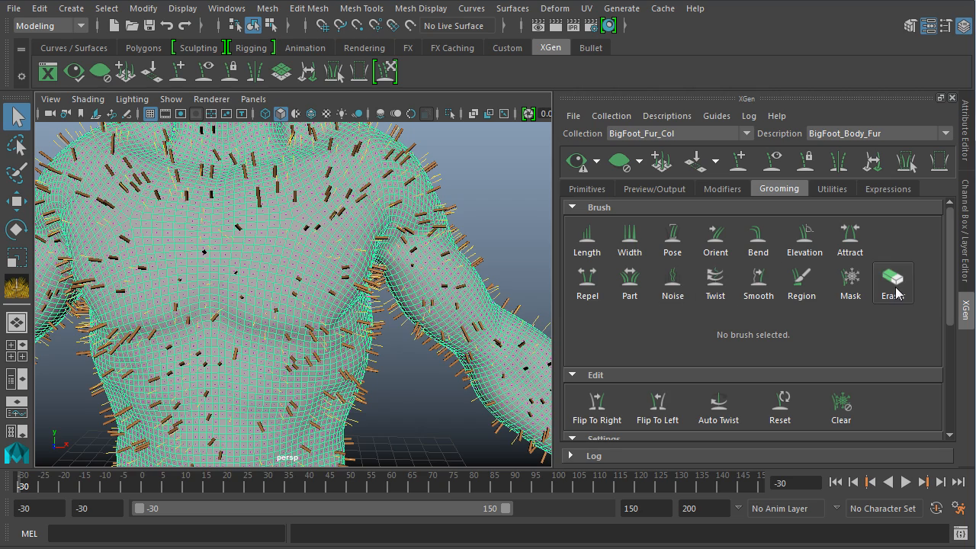
Step: Deselect the body mesh and check the fur distribution over the whole torso and arms
right_click_drag(475, 274, 418, 220, "alt")
left_click_drag(418, 221, 455, 246, "alt")
left_click(460, 215)
mouse_move(405, 206)
left_mouse_down("alt")
mouse_move(394, 207)
mouse_move(409, 200)
left_mouse_up("alt")
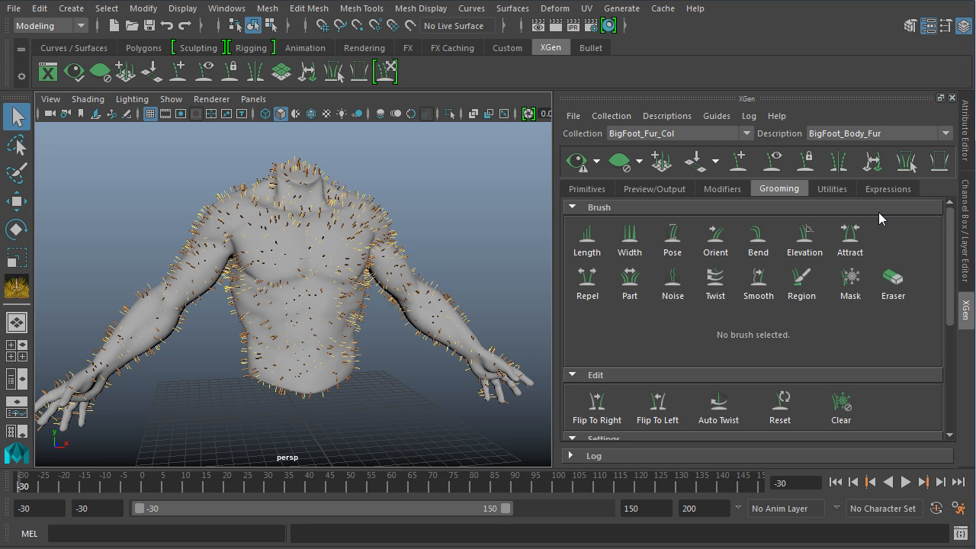
mouse_move(362, 258)
left_mouse_down("alt")
mouse_move(338, 246)
mouse_move(359, 248)
left_mouse_up("alt")
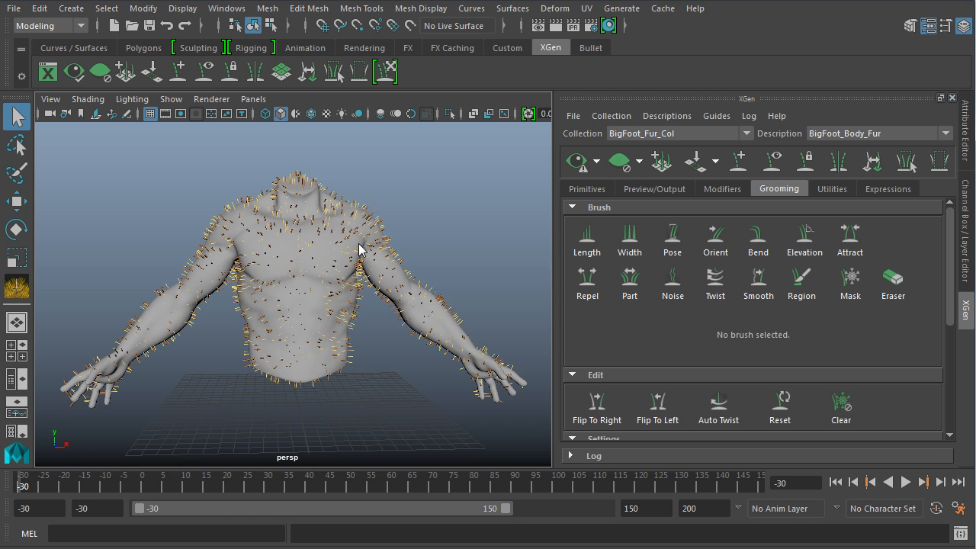